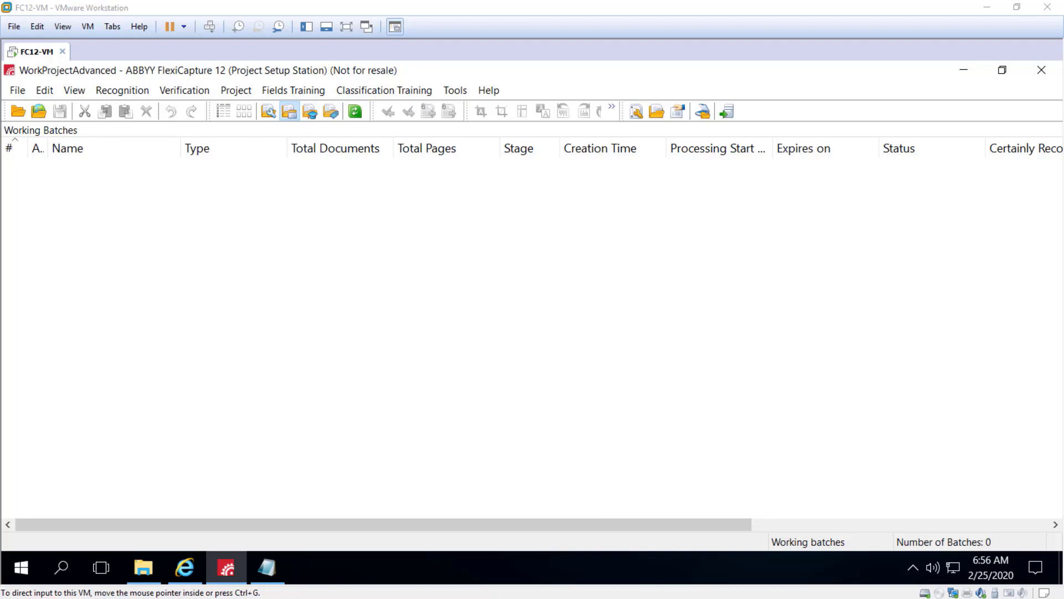
- Open the Image Import Profiles list from the Project menu of WorkProjectAdvanced
left_click(236, 89)
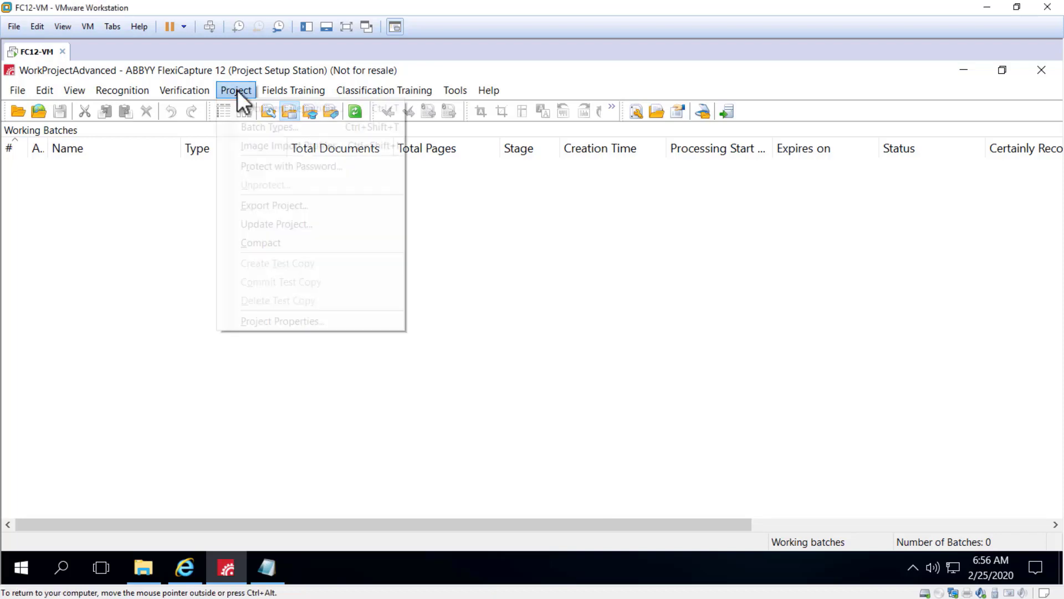
left_click(278, 145)
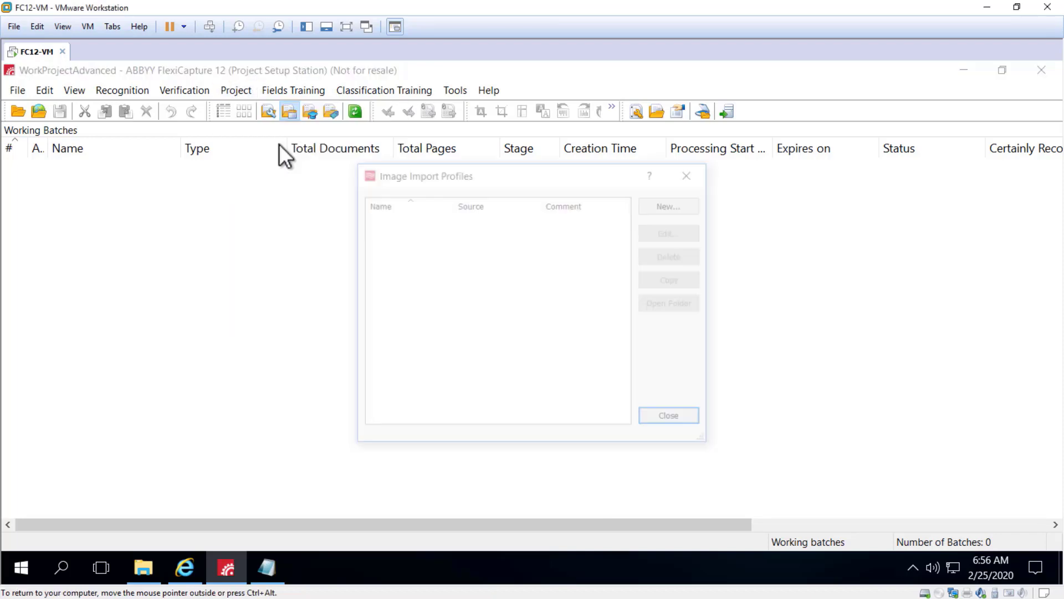
- Start a new import profile with 'Local folder or LAN folder' as the hot folder source
left_click(683, 202)
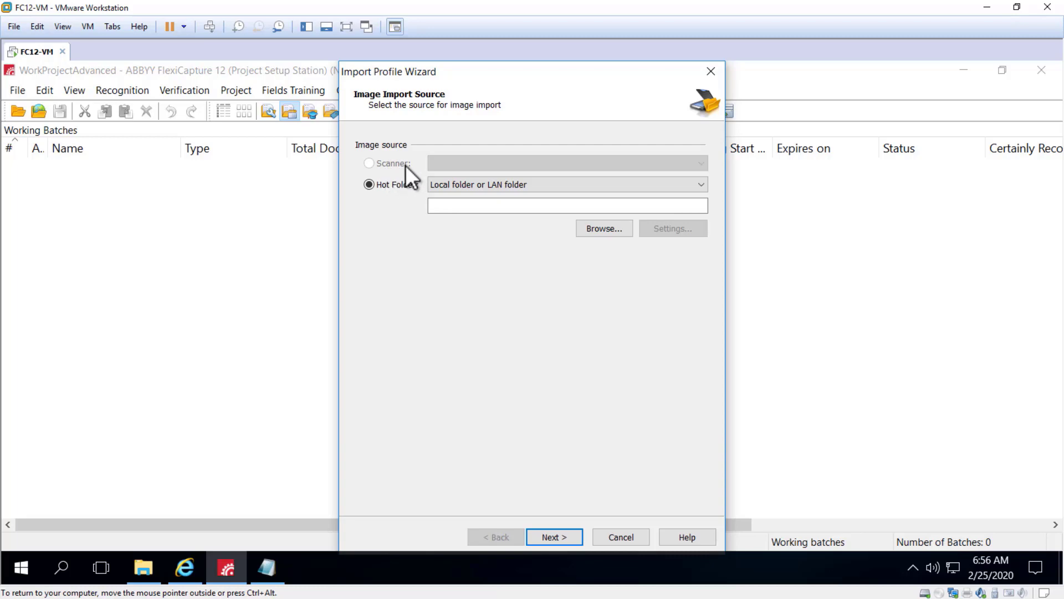
left_click(699, 189)
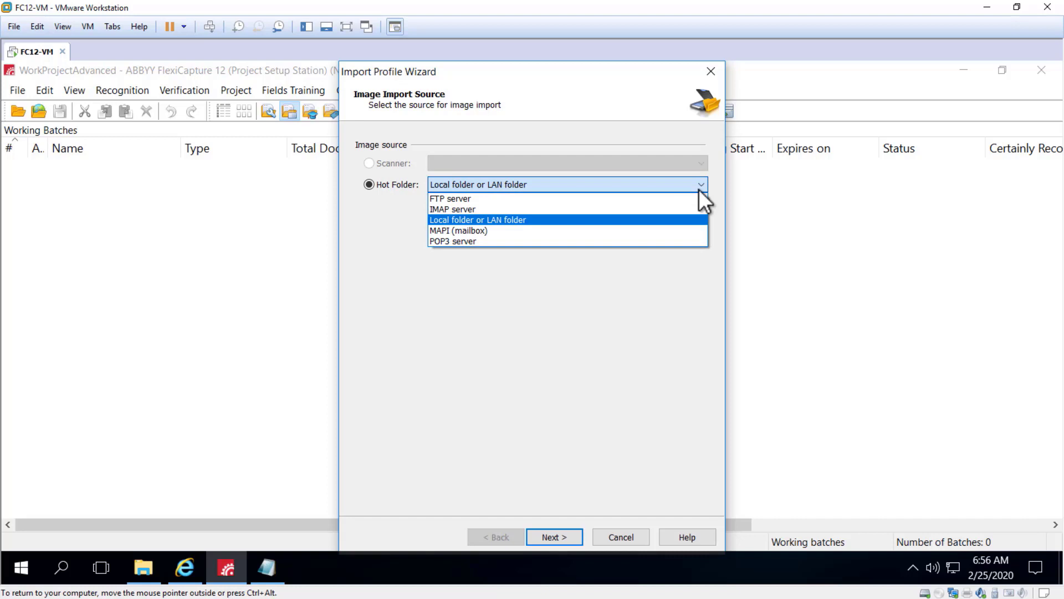
left_click(523, 220)
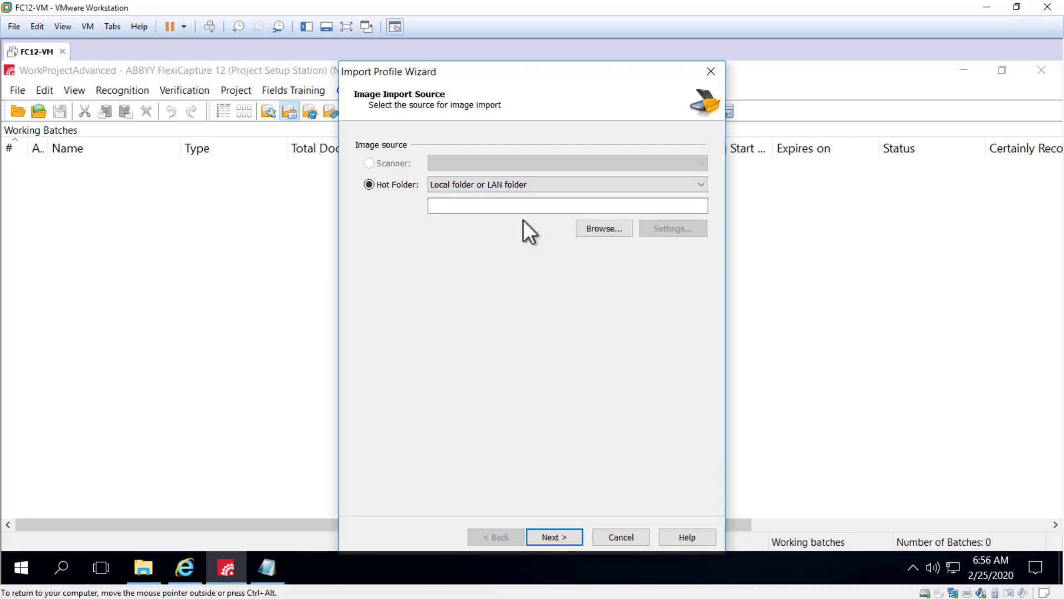
- Enter \\FC12-VM\HotFolder as the hot folder path and select the path text
left_click(445, 207)
type("\\\\FC12-VM\\HotFolder")
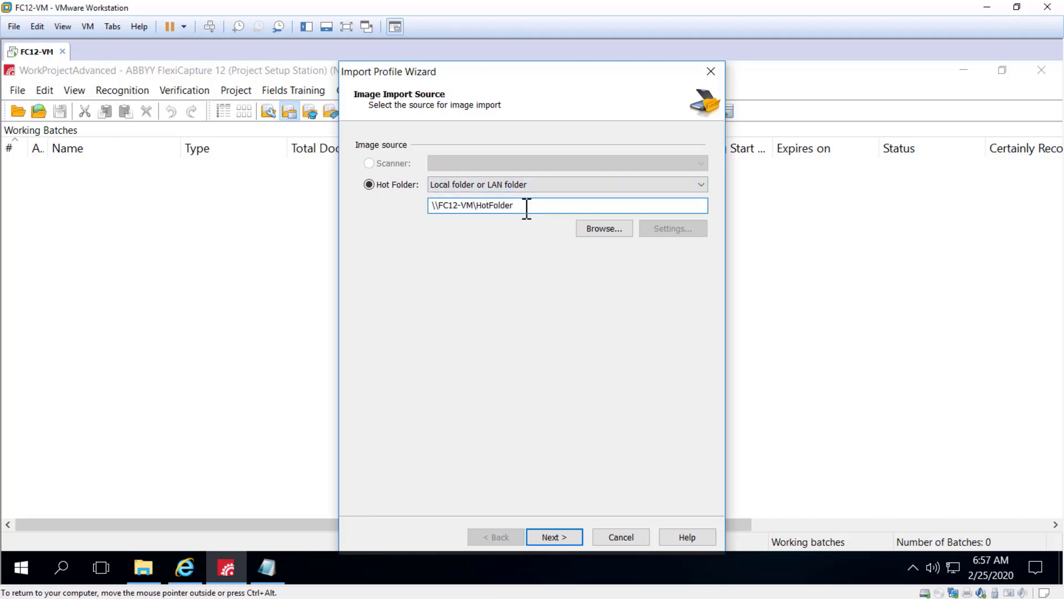
left_click_drag(521, 209, 420, 210)
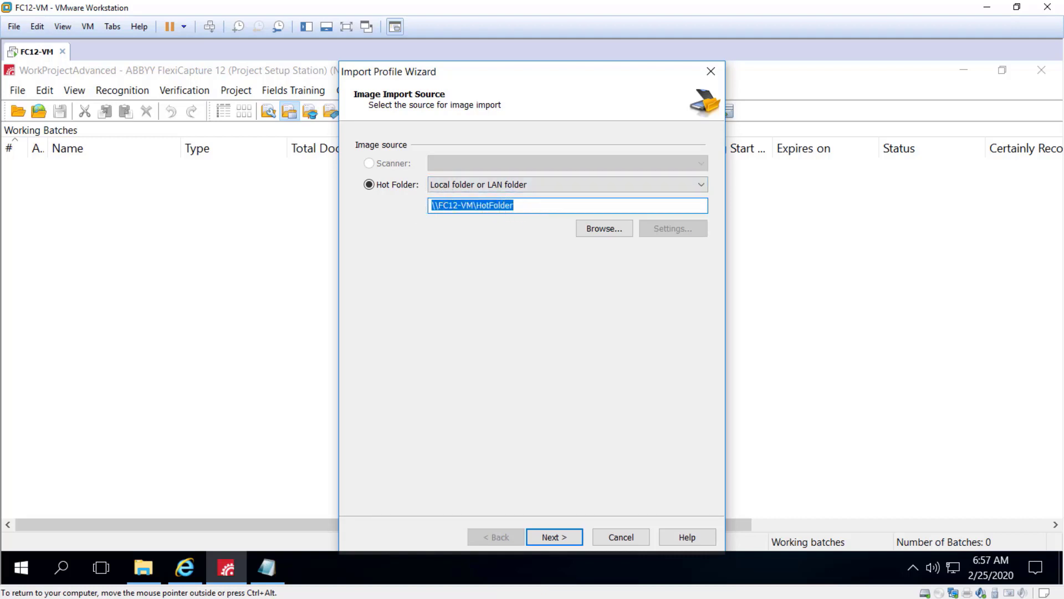
key("ctrl+alt")
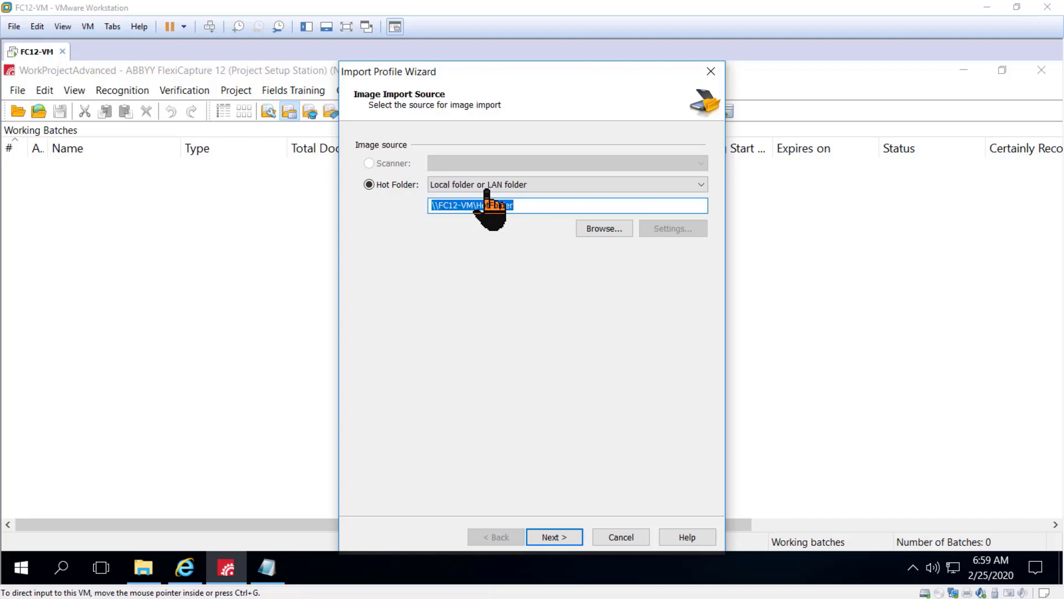
- Change the hot folder source to FTP server and place the cursor in its ftp:// address
left_click(695, 183)
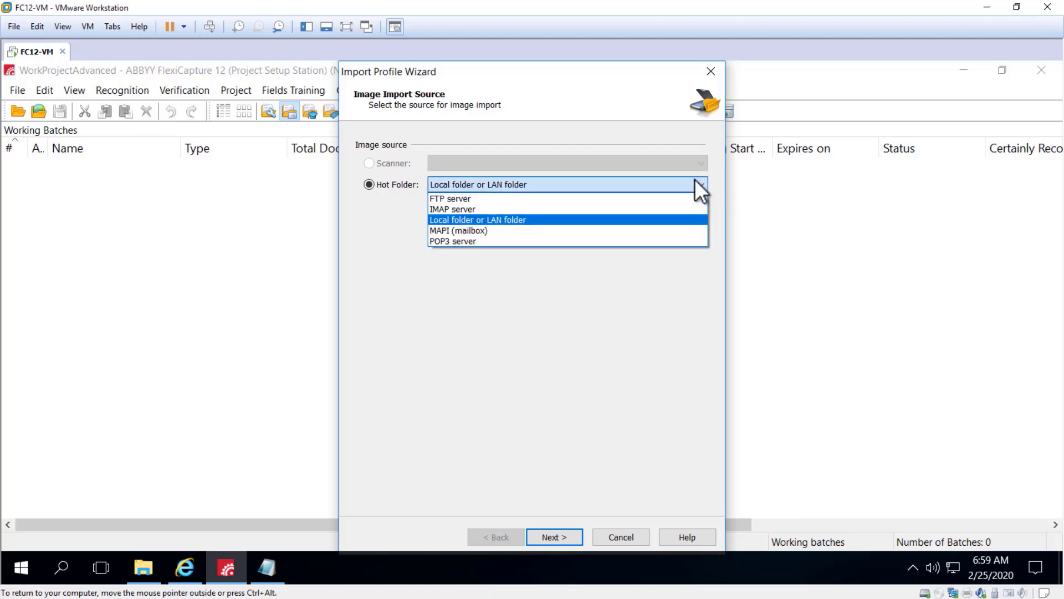
left_click(466, 199)
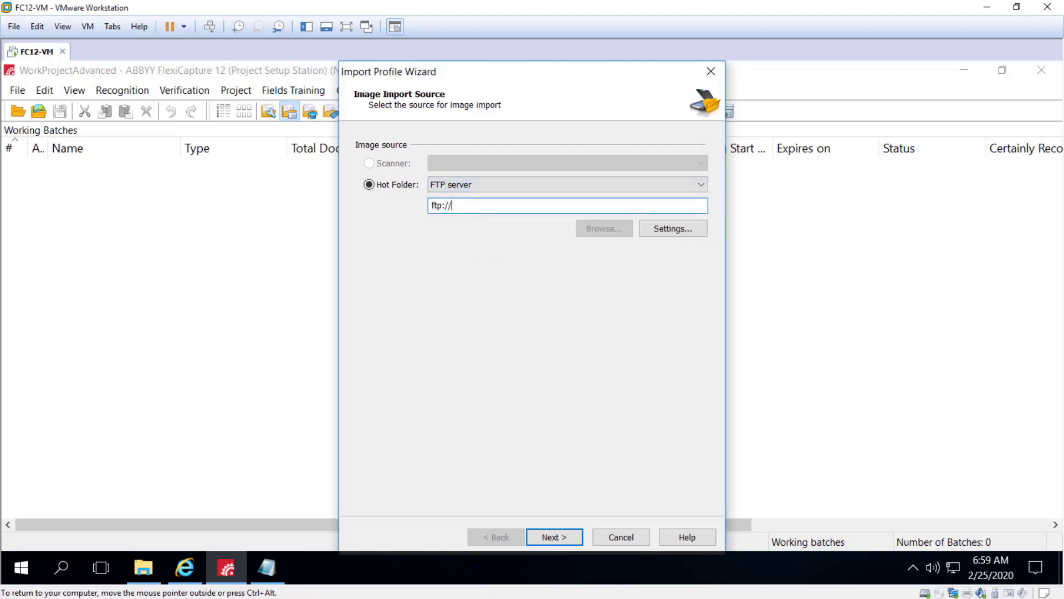
left_click(452, 206)
- Try MAPI (mailbox) as the hot folder source, then settle on POP3 server
left_click(693, 184)
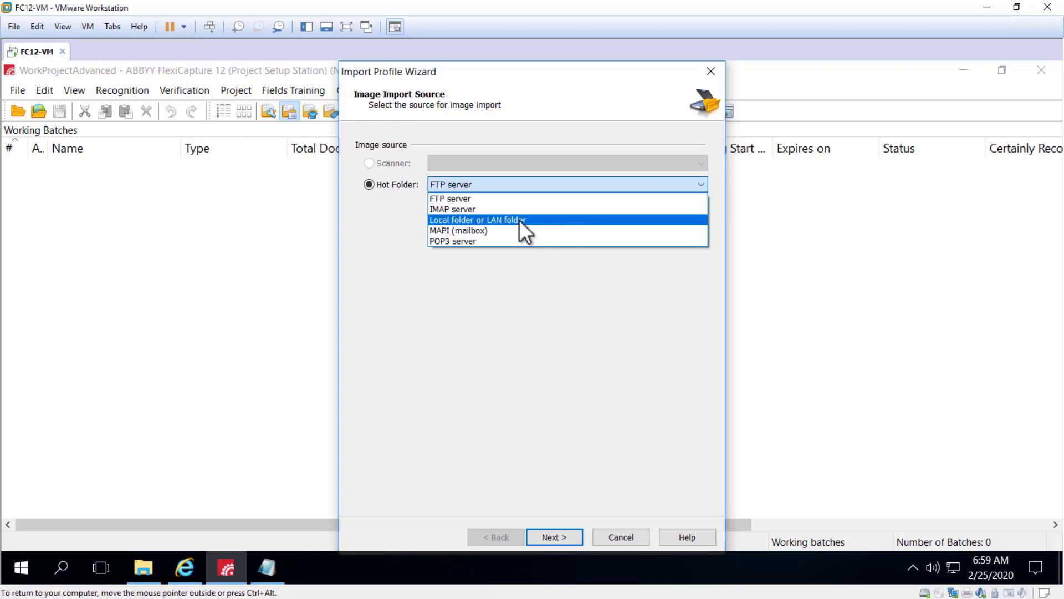
left_click(499, 230)
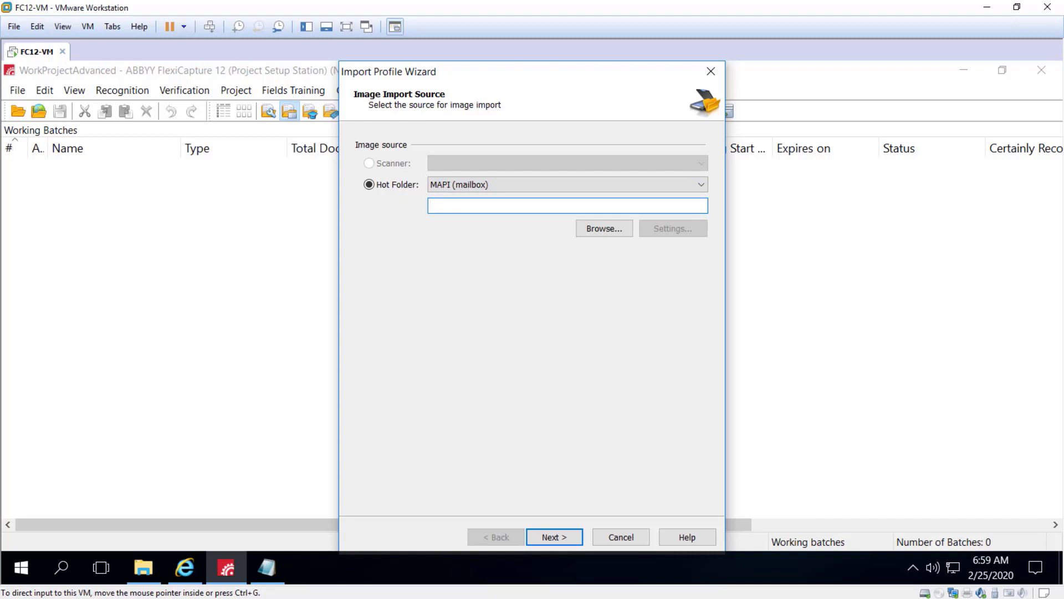
left_click(647, 186)
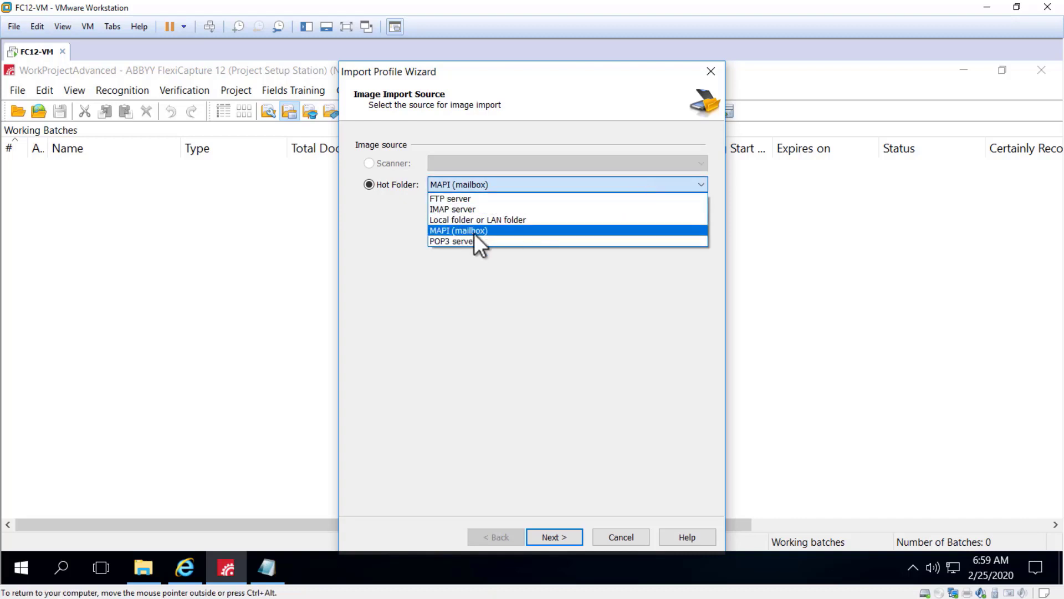
left_click(461, 240)
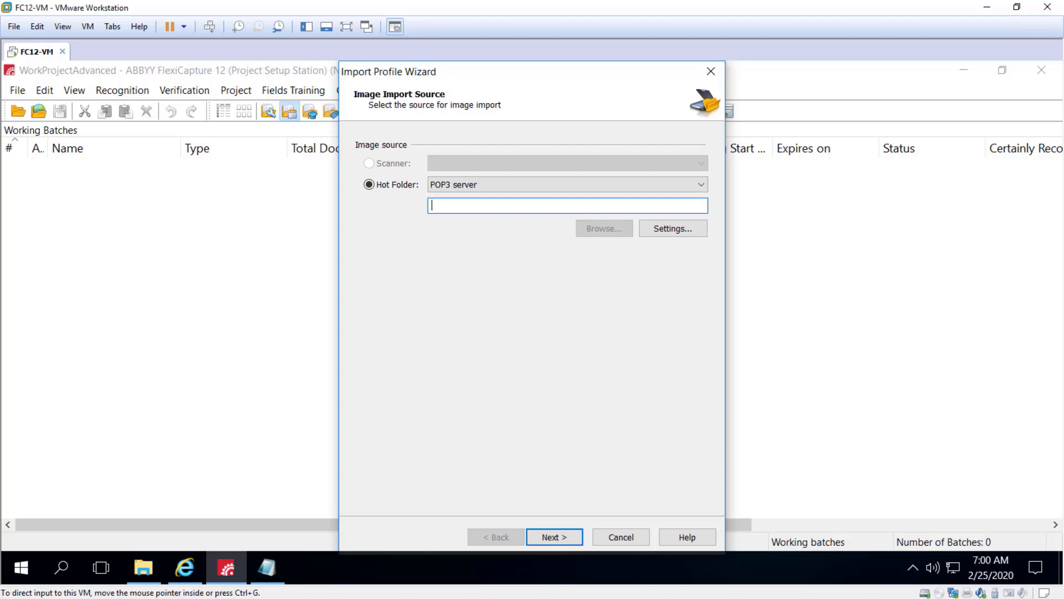
- Pick MAPI (mailbox) in the Hot Folder source dropdown instead of POP3 server
left_click(682, 184)
left_click(490, 230)
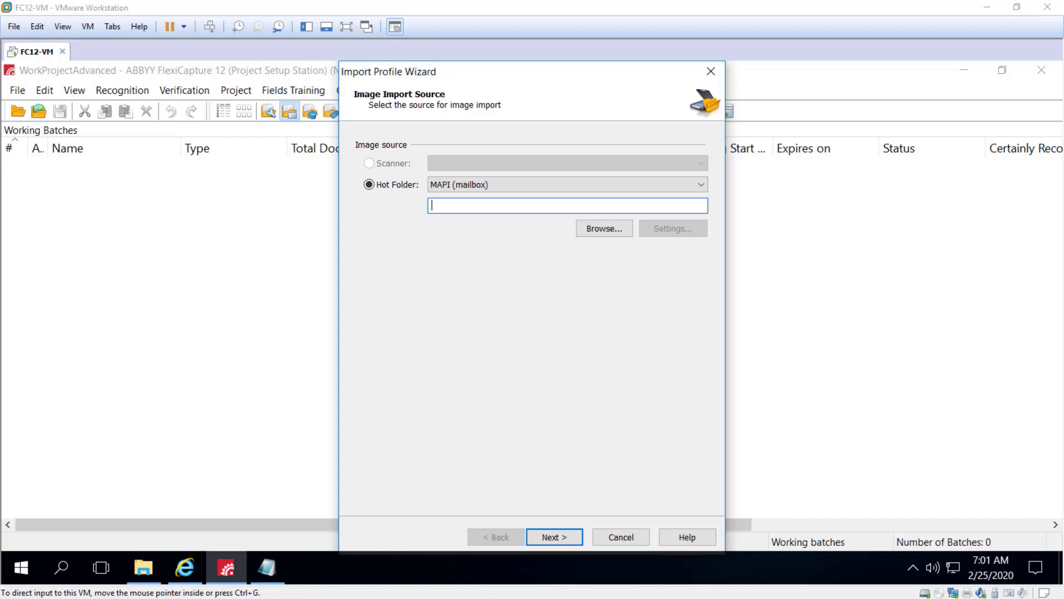
- Use 'Local folder or LAN folder' with path \\FC12-VM\HotFolder, then go Next
left_click(592, 188)
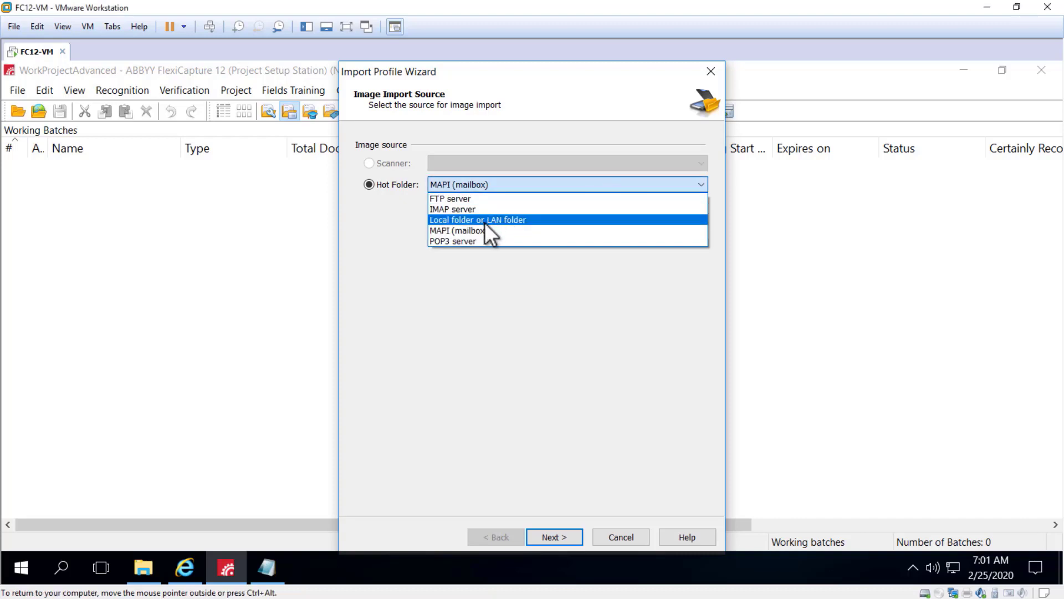
left_click(489, 220)
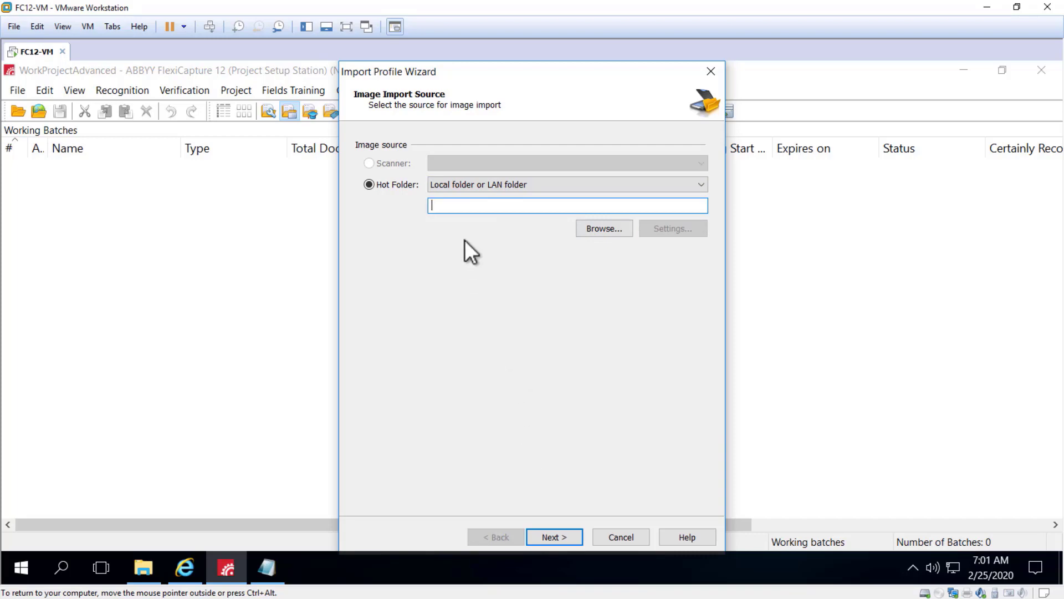
type("TC201_1-3_Import Profiles_Demo")
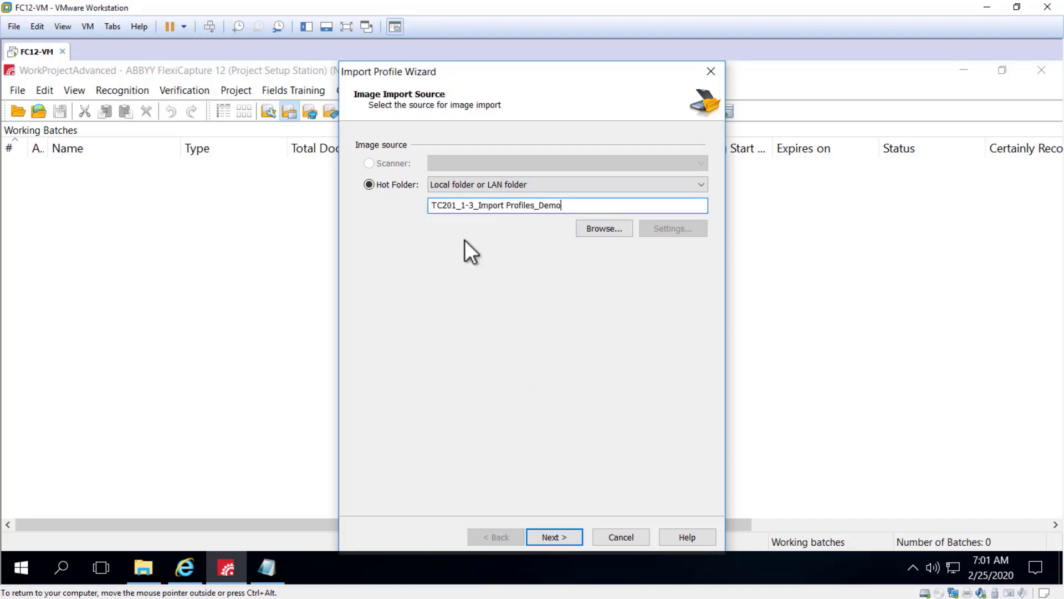
left_click(267, 572)
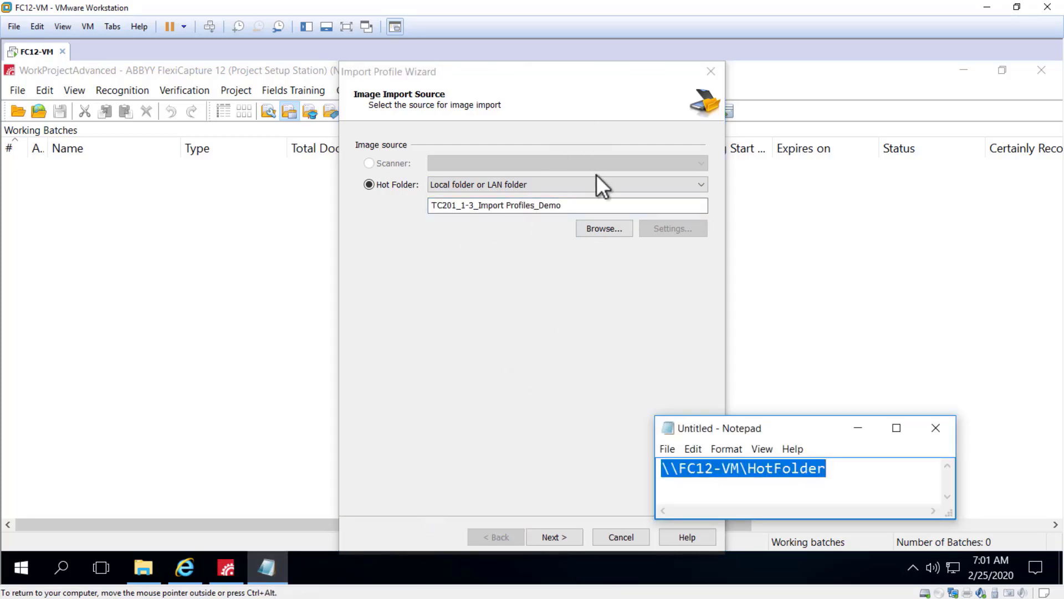
key("ctrl+c")
left_click(482, 208)
key("ctrl+a")
key("ctrl+v")
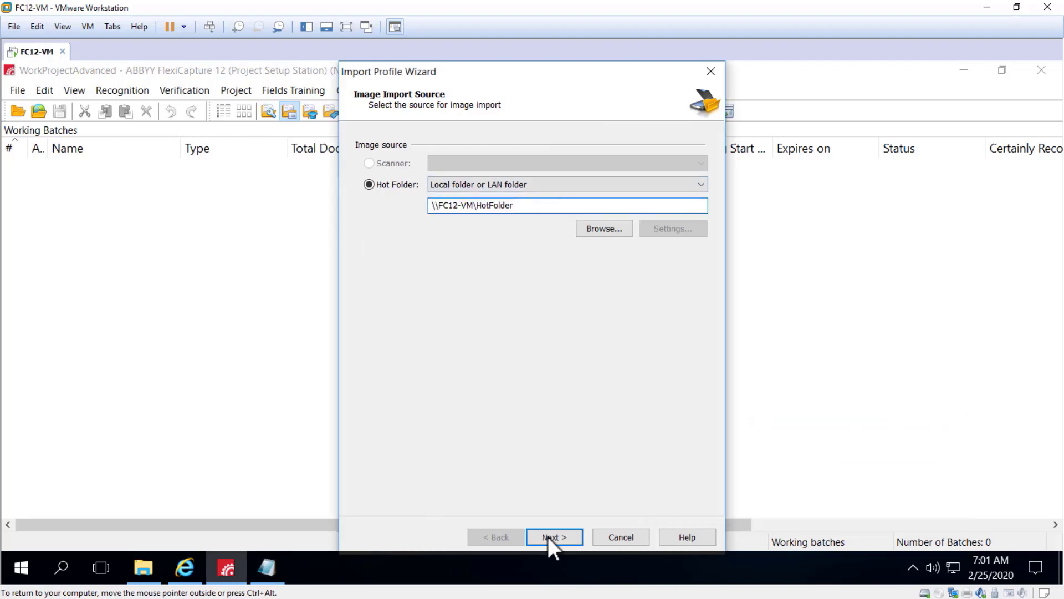
left_click(550, 536)
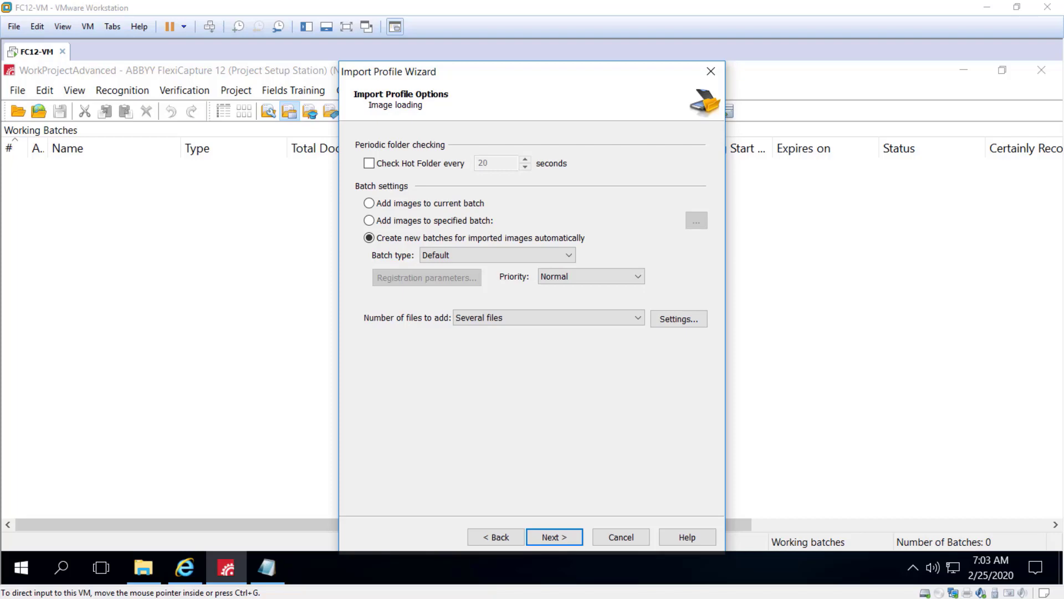
- Open the 'Number of files to add' dropdown on the Import Profile Options page
left_click(539, 318)
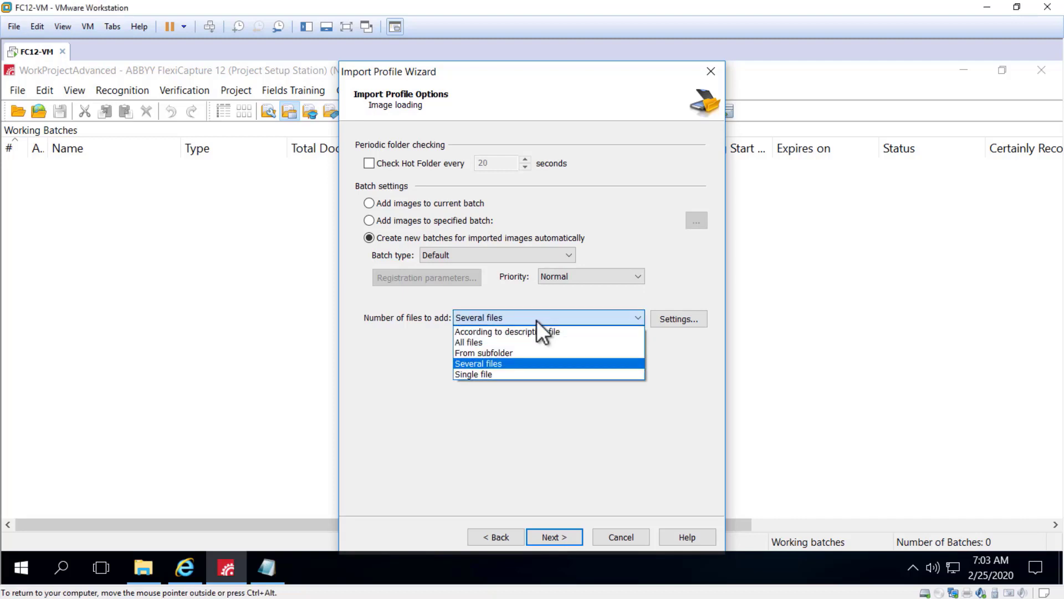
- Choose 'According to description file' for the Number of files to add
left_click(497, 334)
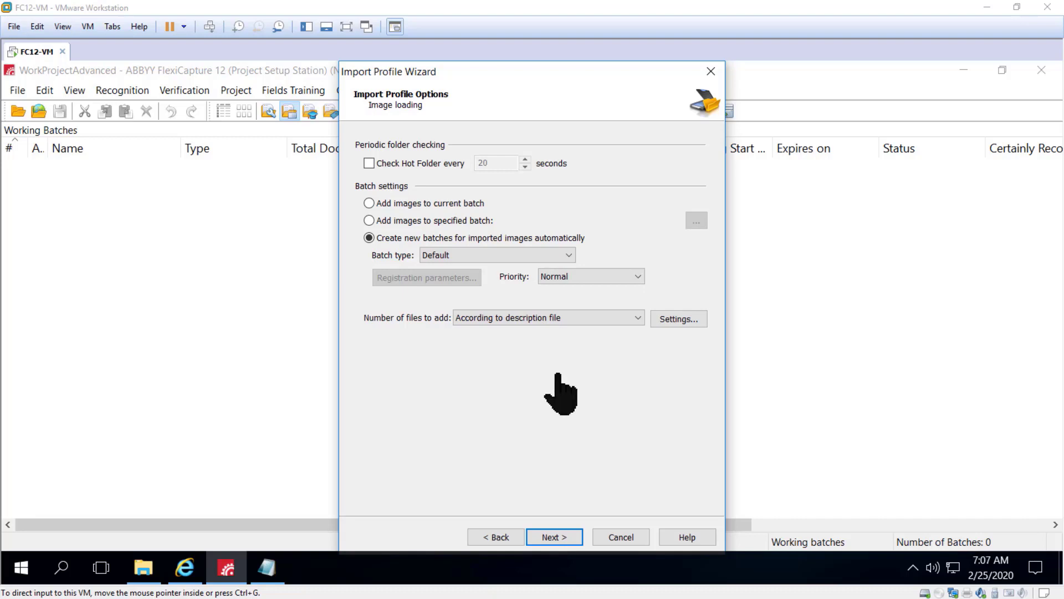
- Set Number of files to add to From subfolder; view its Subfolder Settings, then cancel
left_click(604, 319)
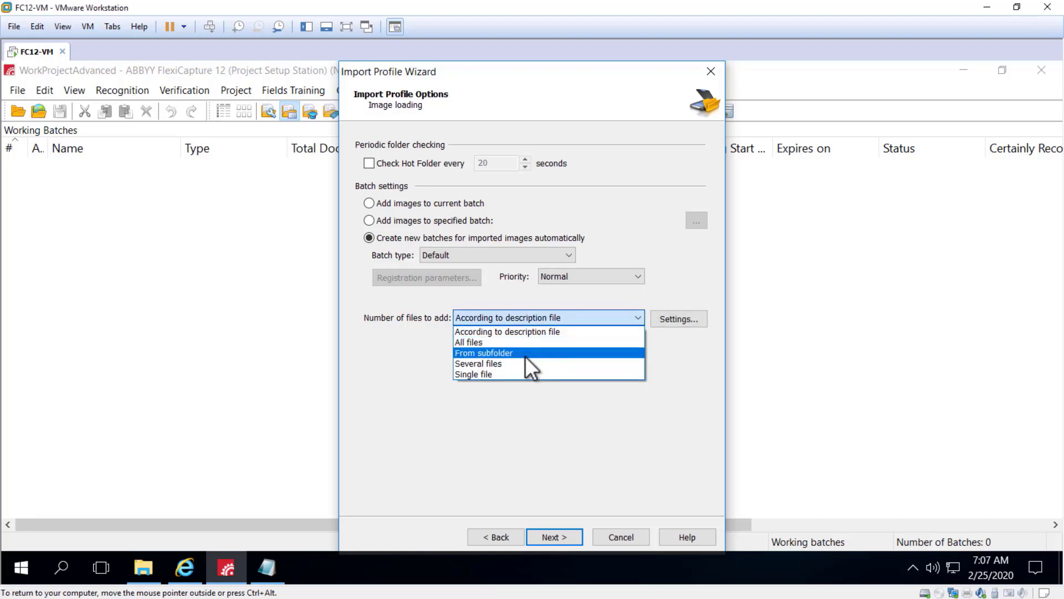
left_click(524, 353)
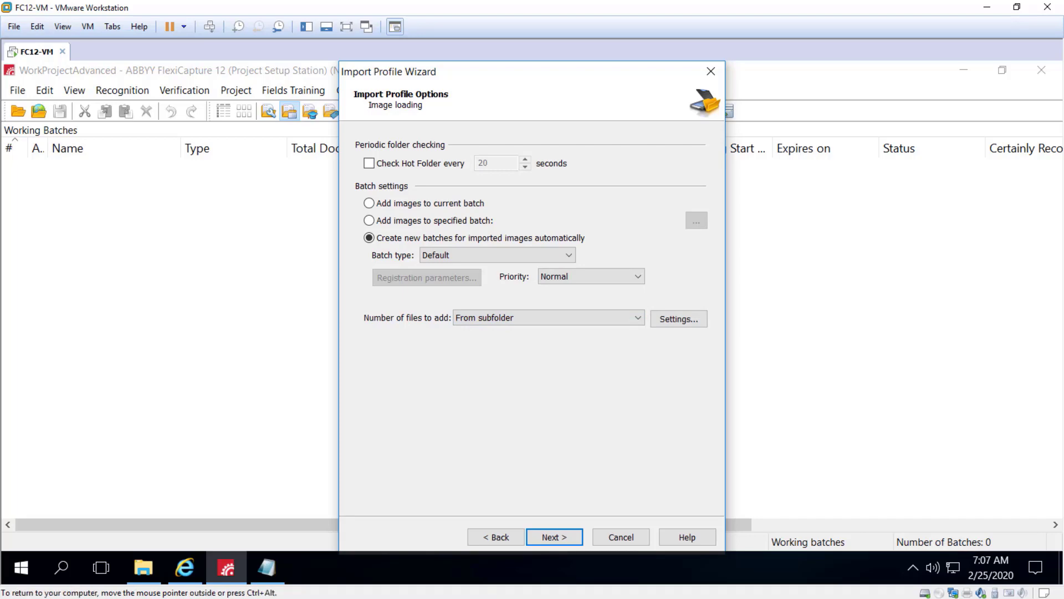
left_click(679, 320)
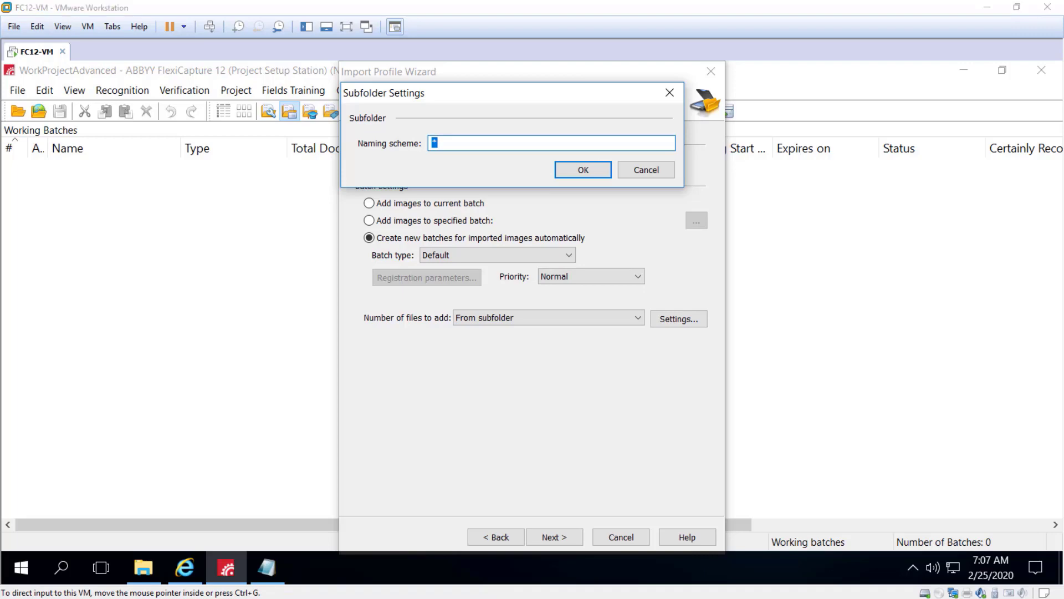
left_click(646, 174)
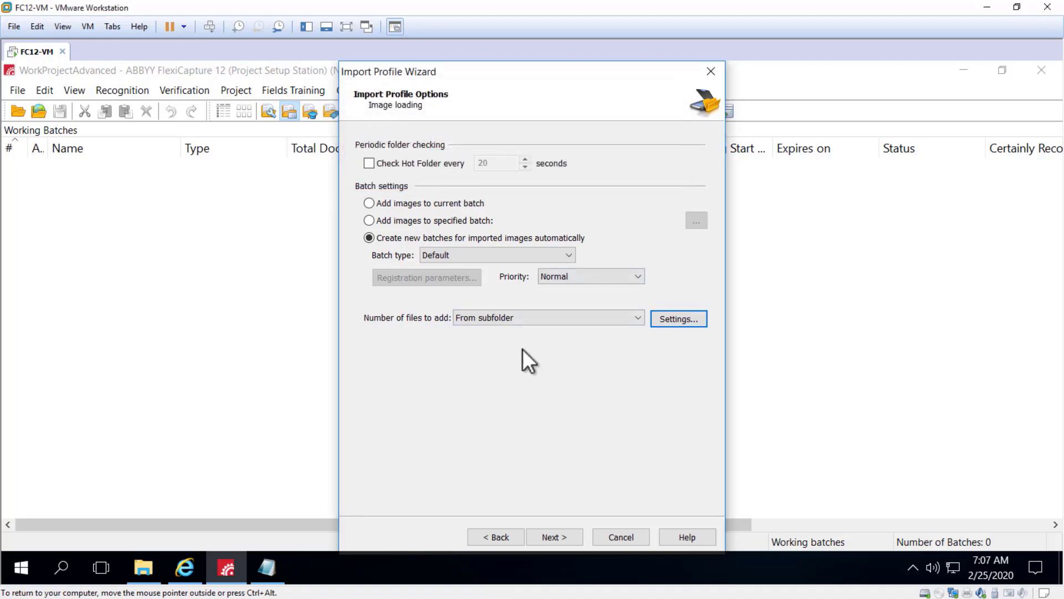
- Switch 'Number of files to add' to 'Several files' and bring up its Image Adding Settings
left_click(579, 314)
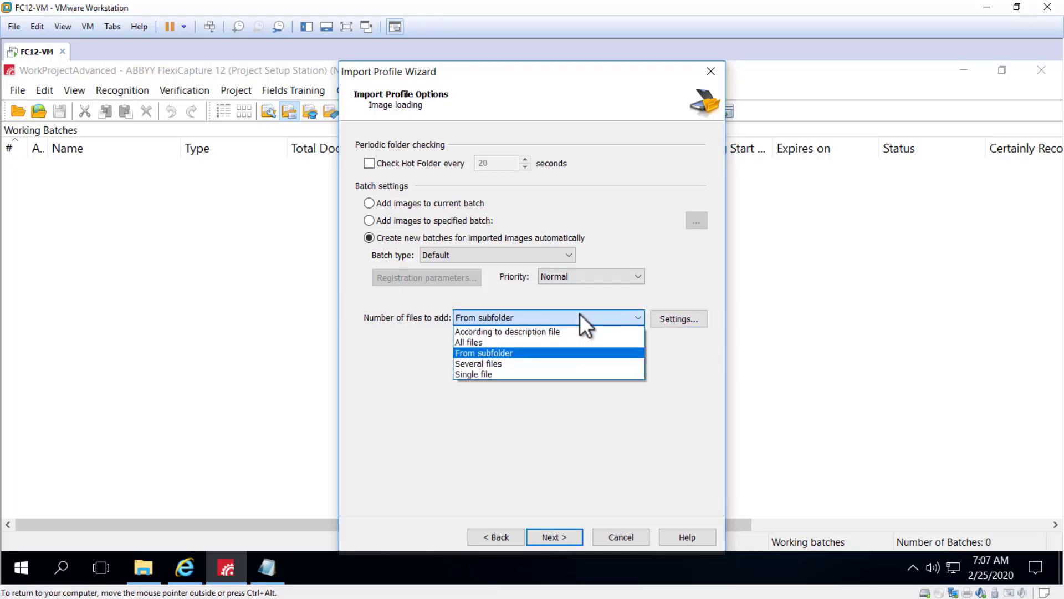
left_click(517, 363)
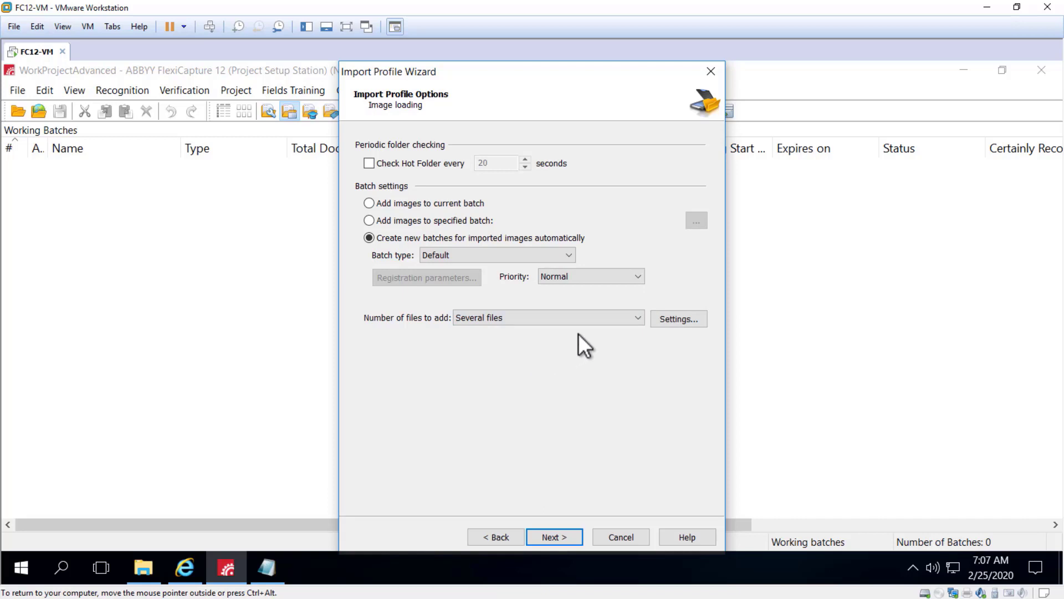
left_click(679, 318)
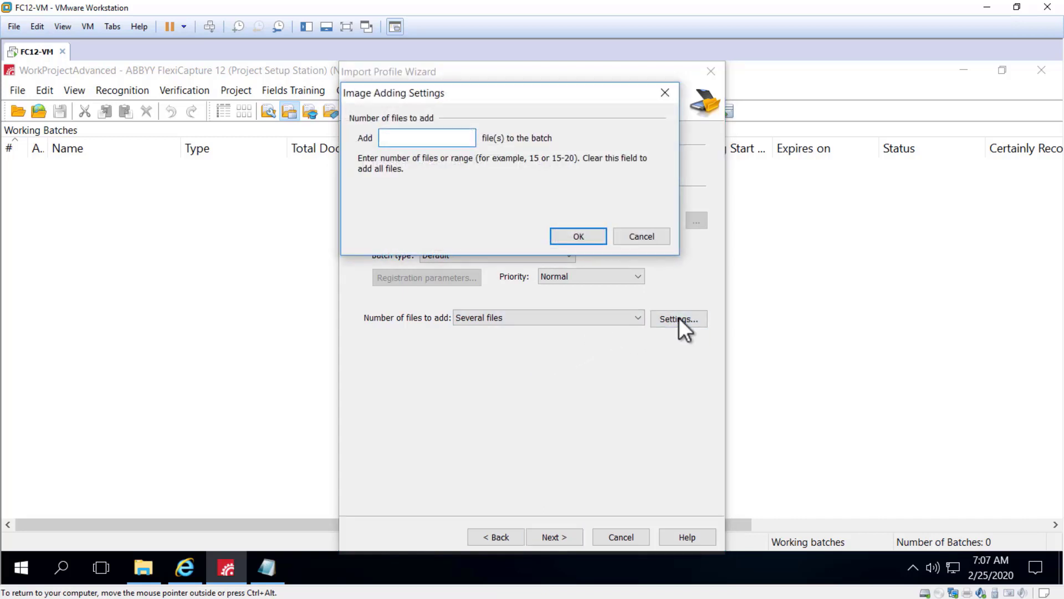